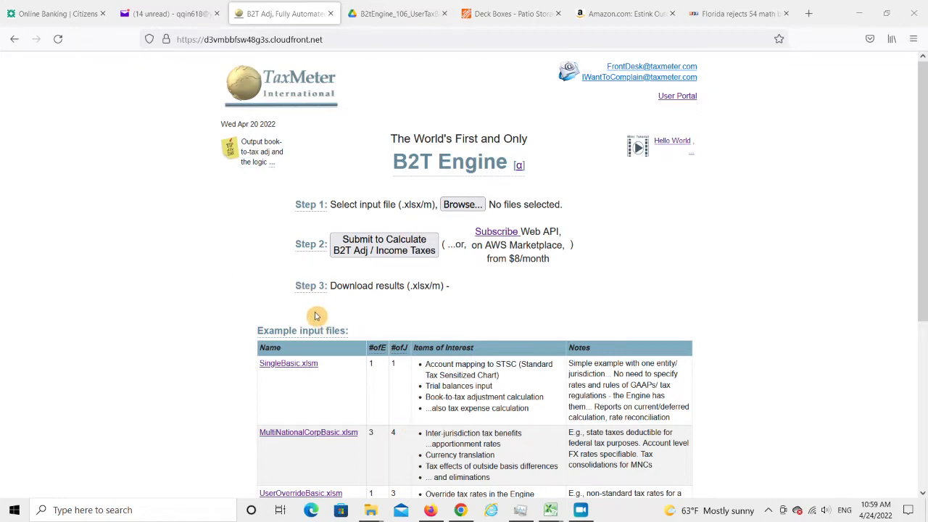
- Switch to the HelloWorld_UserTaxBasisChange.xlsm workbook in Excel and add entity P with account fixedAsset in row 19 of RT_TrialBalance
mouse_move(555, 513)
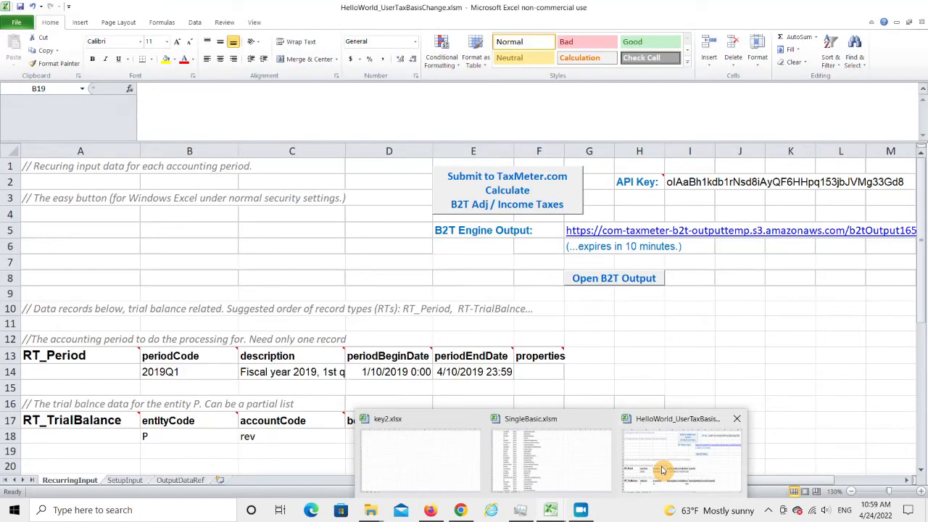
click(661, 466)
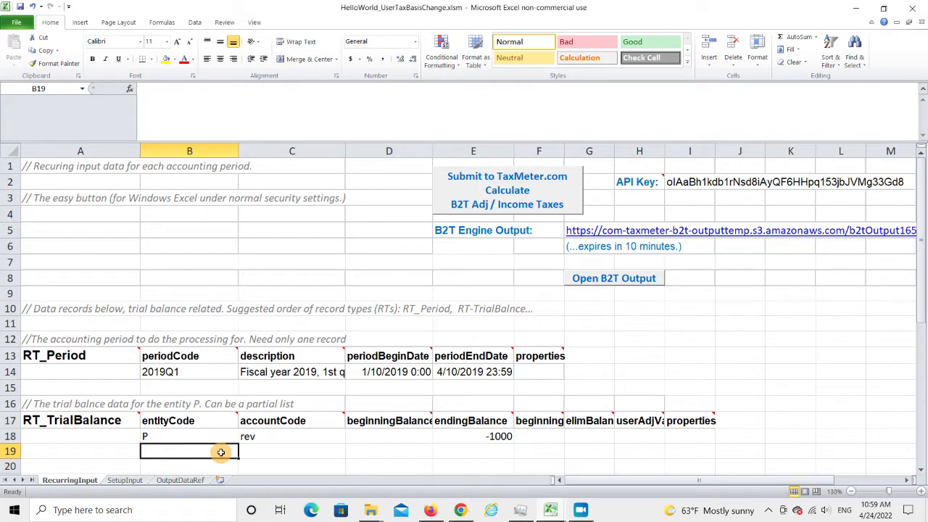
text(P)
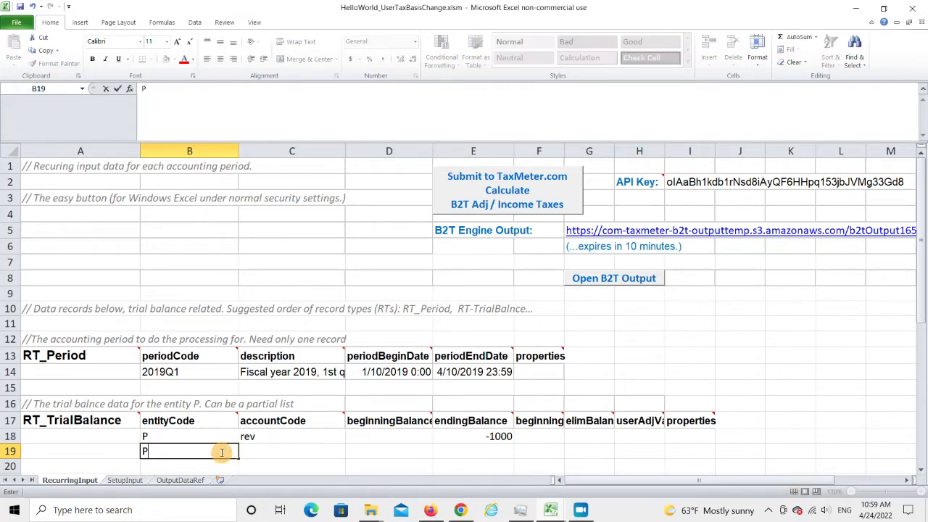
key(Tab)
text(finan)
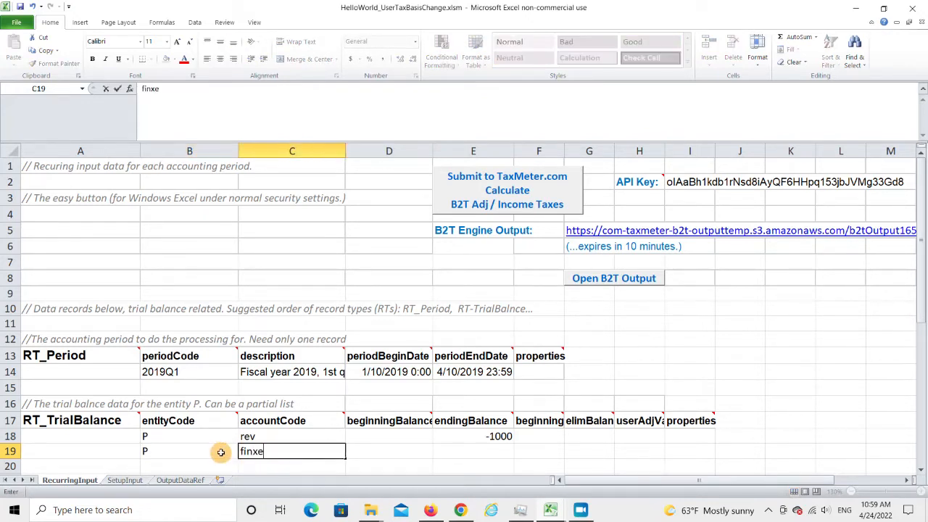
key(BackSpace)
key(BackSpace)
key(BackSpace)
text(xedAsset)
key(Tab)
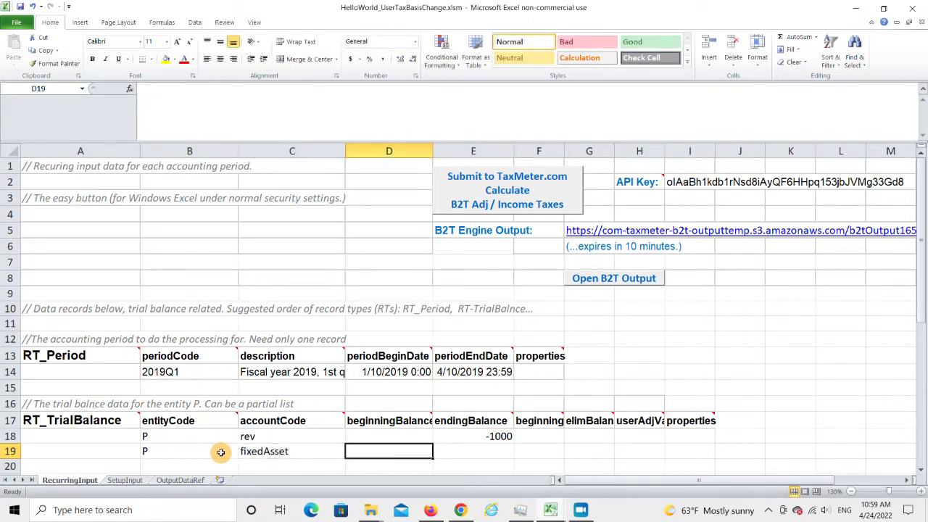
- Set the fixedAsset row's beginning balance to 150 and its ending balance to 250
text(150)
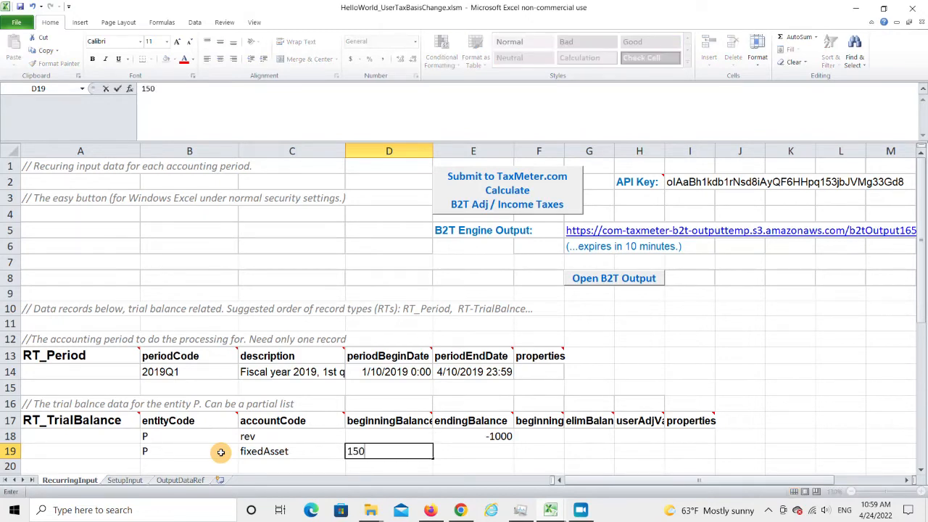
key(Tab)
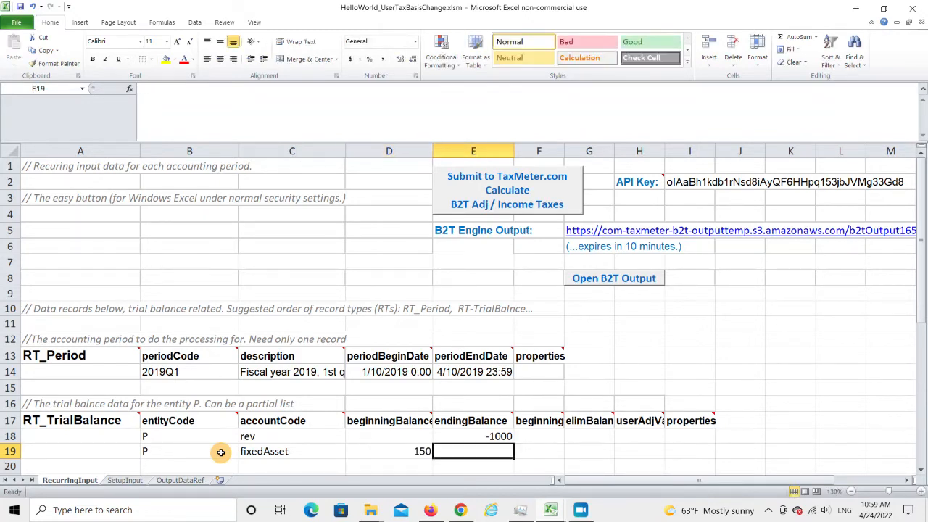
text(250)
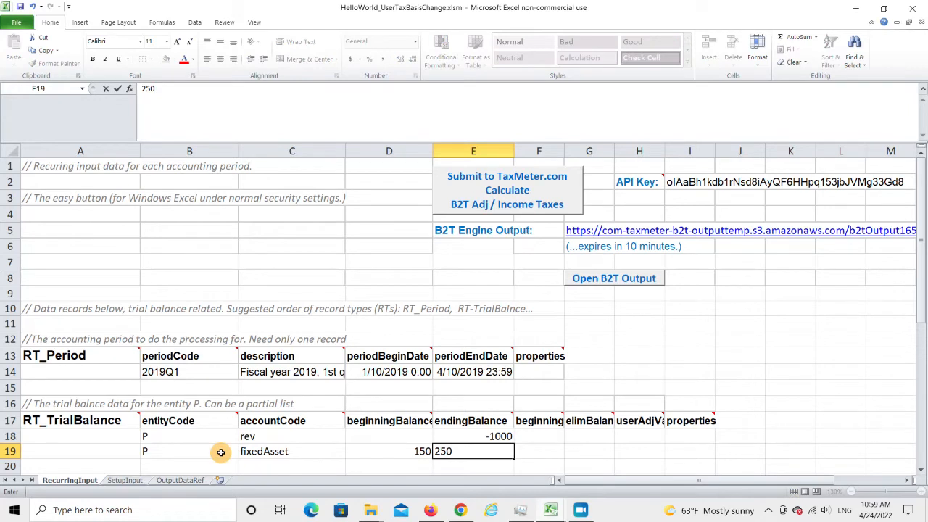
key(Tab)
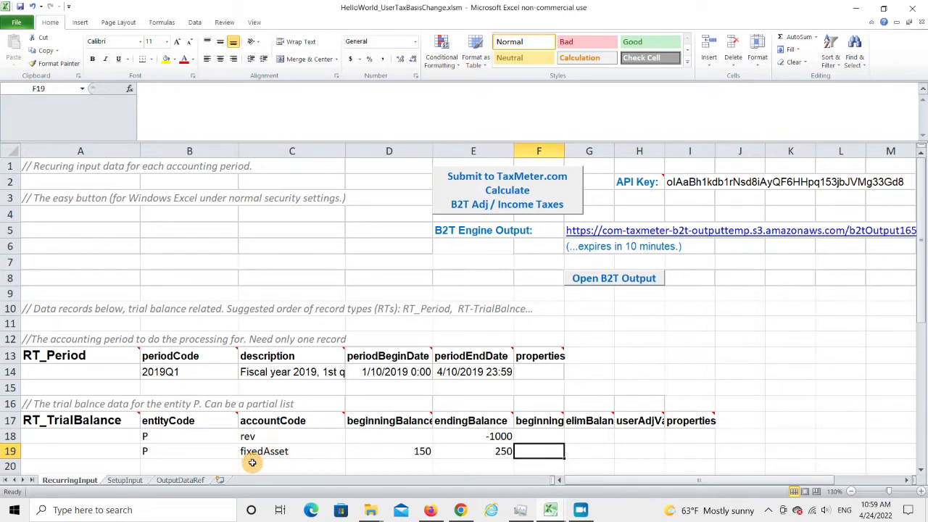
- In row 10 of the SetupInput sheet, map the account fixedAsset of PChart to the account type _FixedAsset_
click(132, 482)
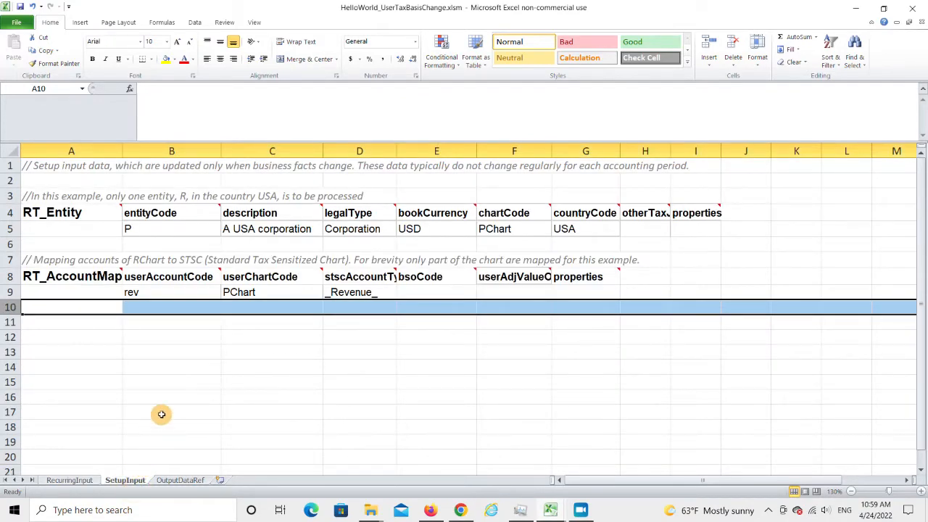
click(86, 308)
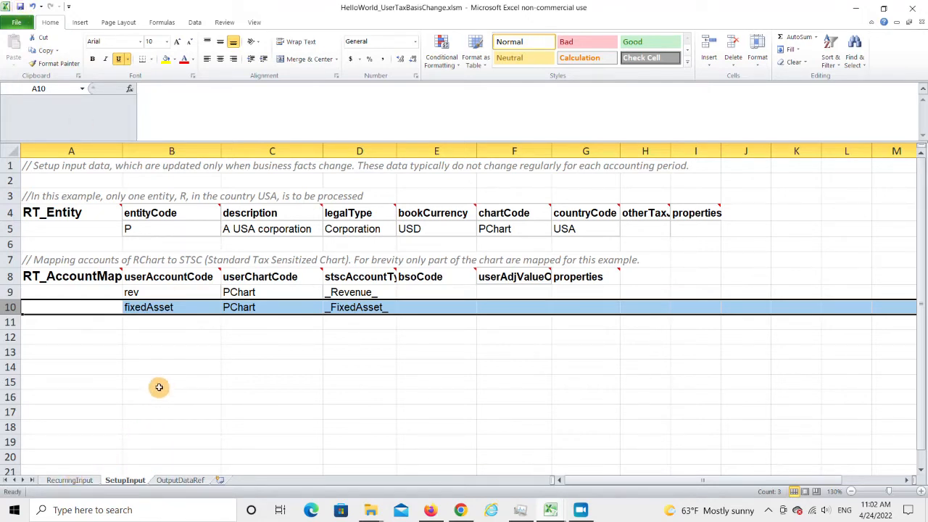
- From the RecurringInput sheet, submit the workbook to TaxMeter.com for calculation and open the B2T output
click(69, 480)
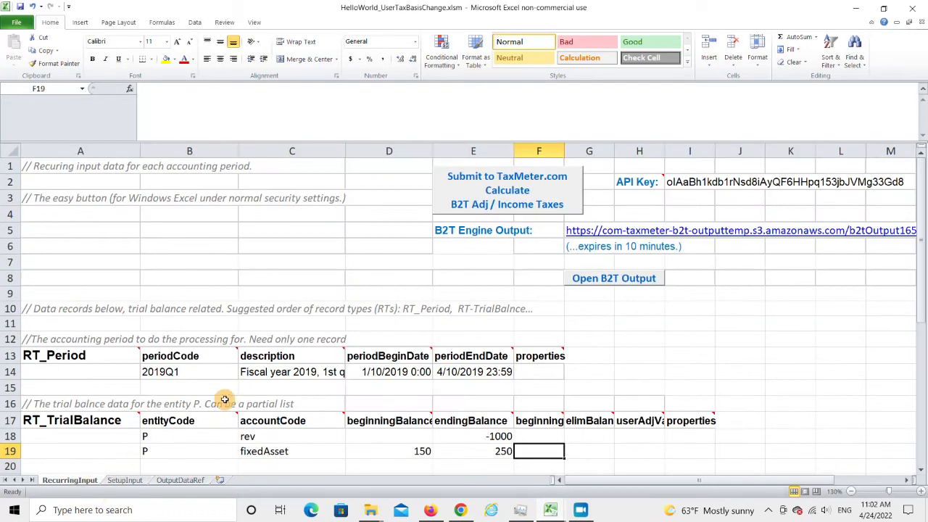
click(491, 191)
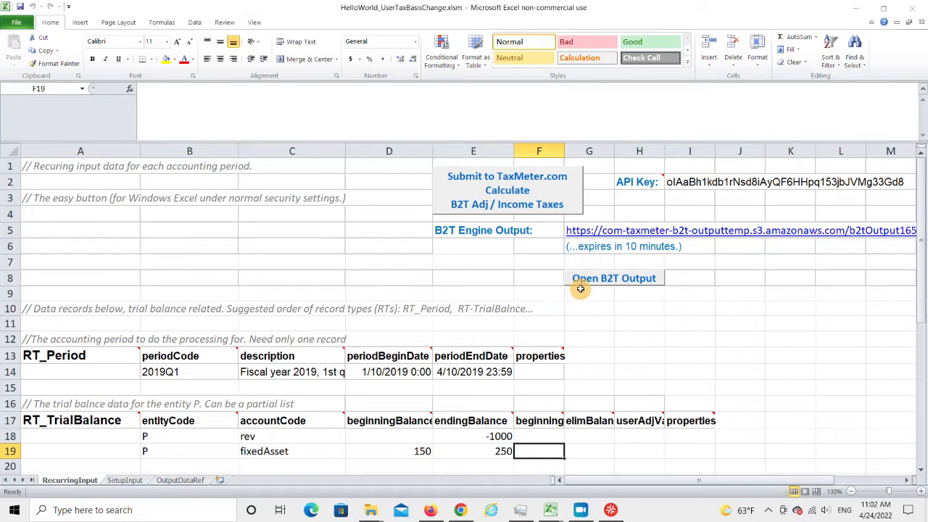
click(603, 278)
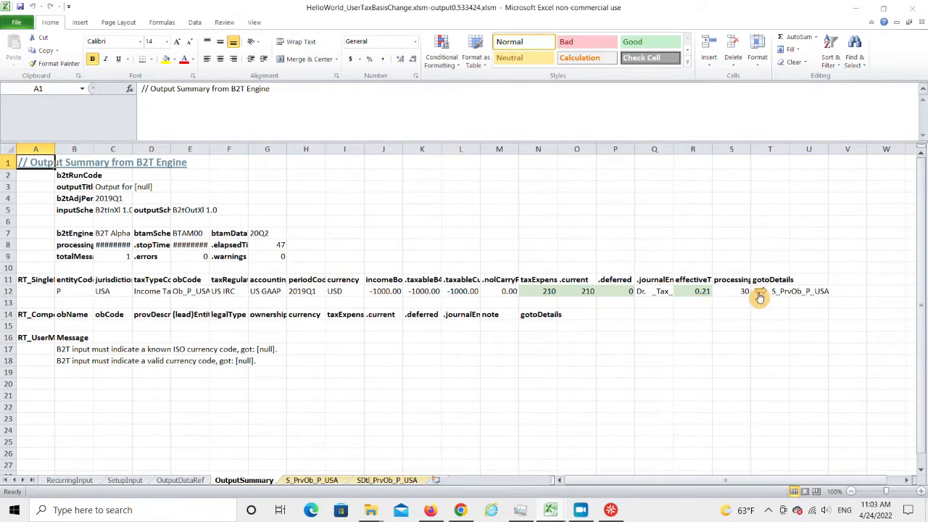
- Examine the calculation logic of the fixedAsset adjustment in the detailed provision output, and close the output workbook without saving
click(759, 294)
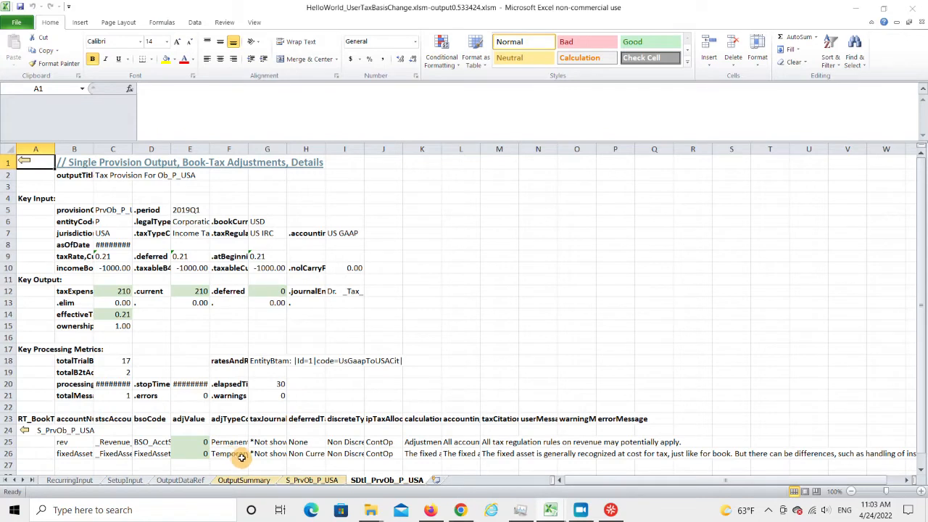
click(429, 419)
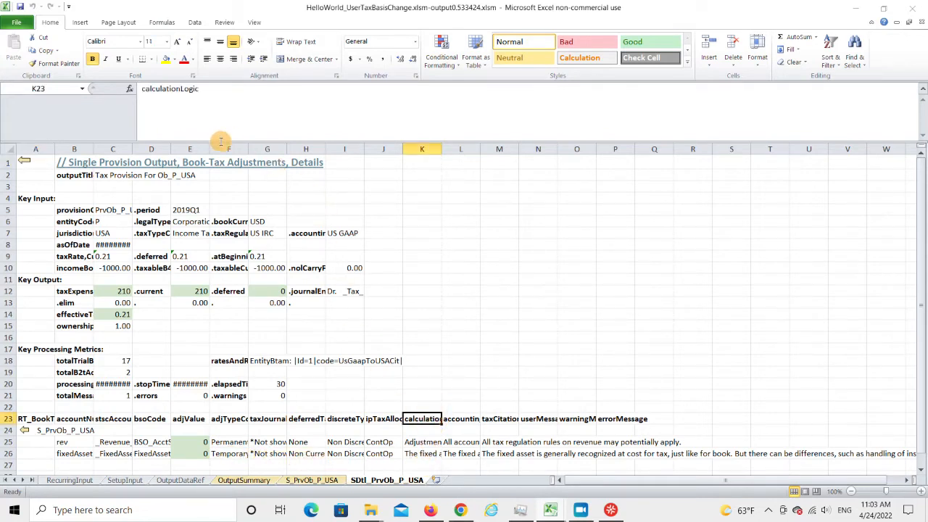
click(427, 455)
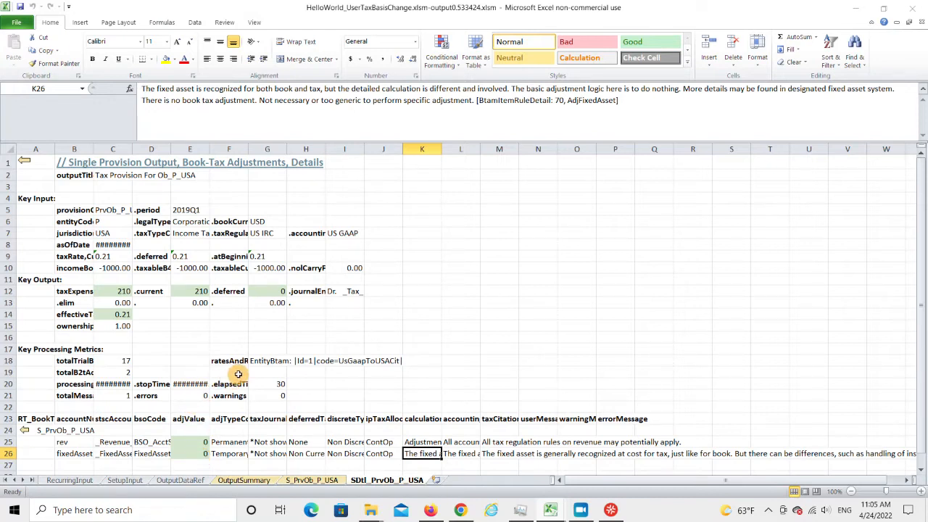
click(910, 13)
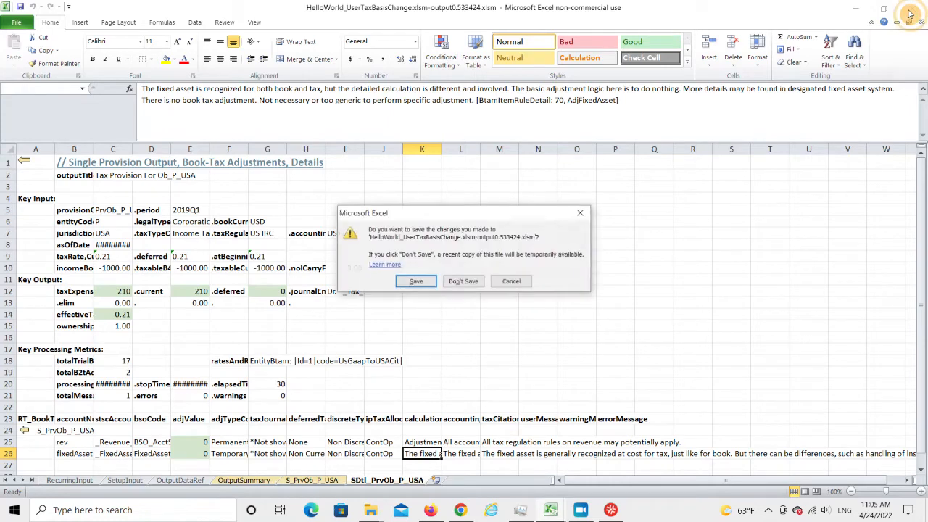
click(464, 283)
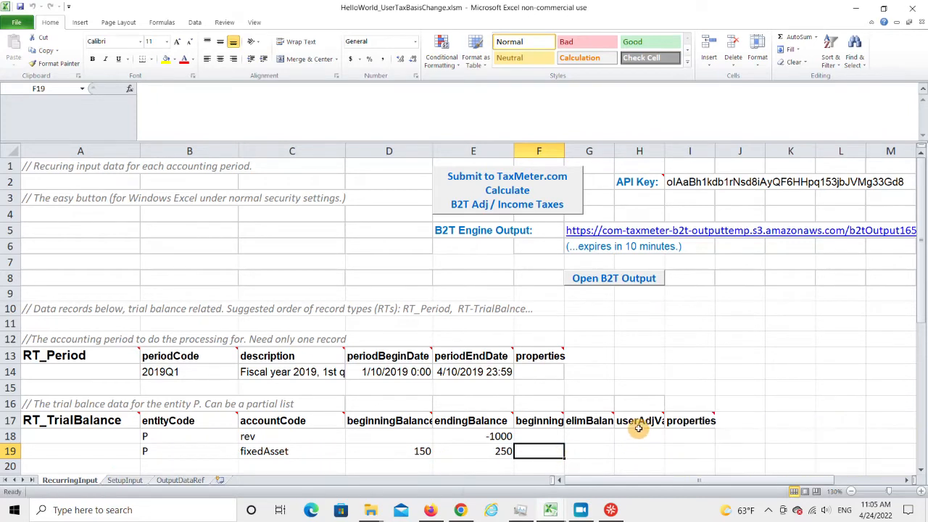
- Check the comment on the userAdjValueOvrdTypeCode header and set that field to SpecifiedTaxBasisChange in the fixedAsset row
scroll(648, 401, down, 3)
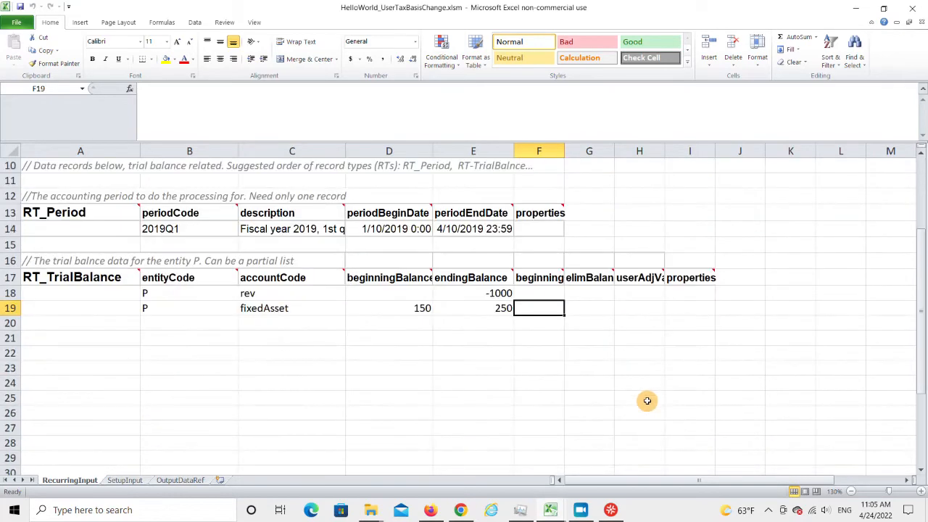
double_click(638, 277)
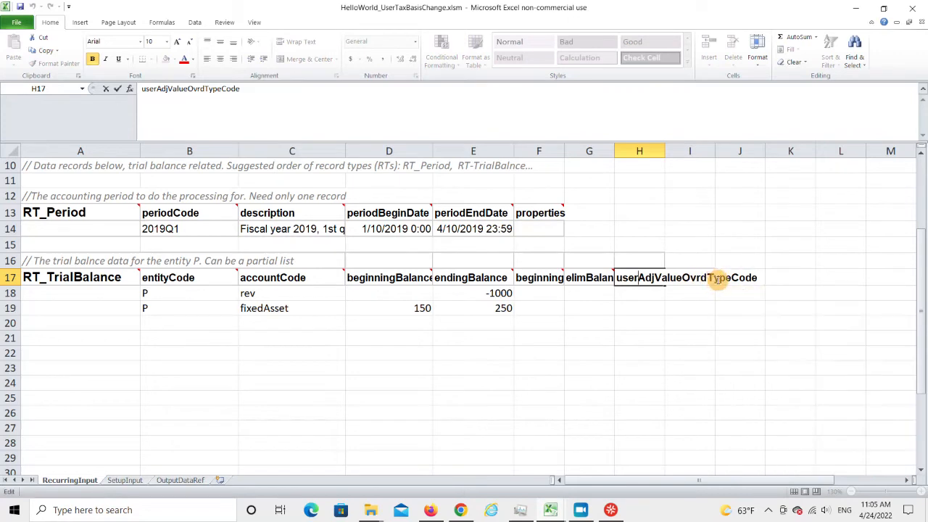
mouse_move(642, 279)
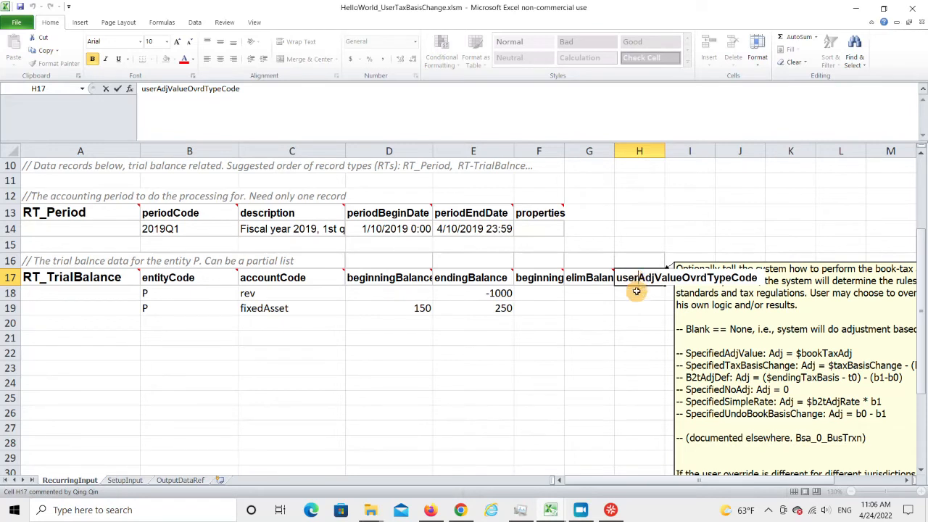
click(635, 307)
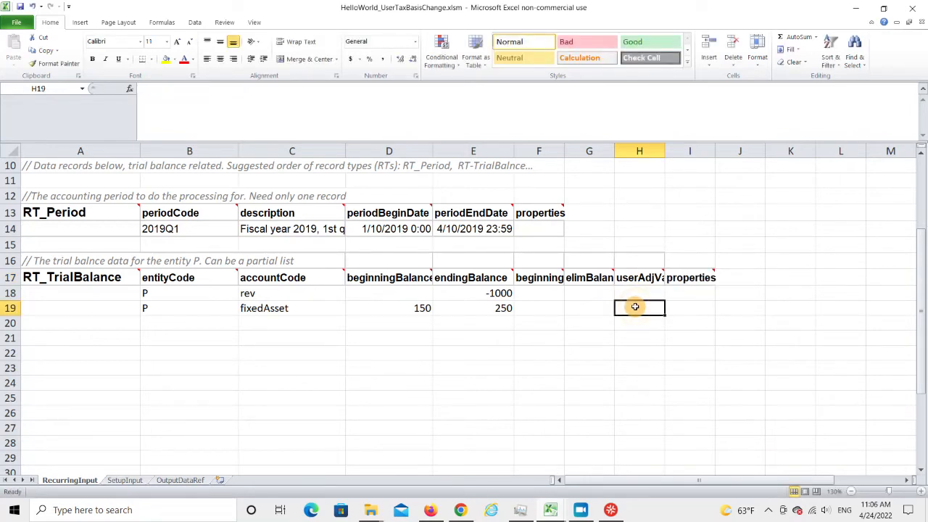
text(S)
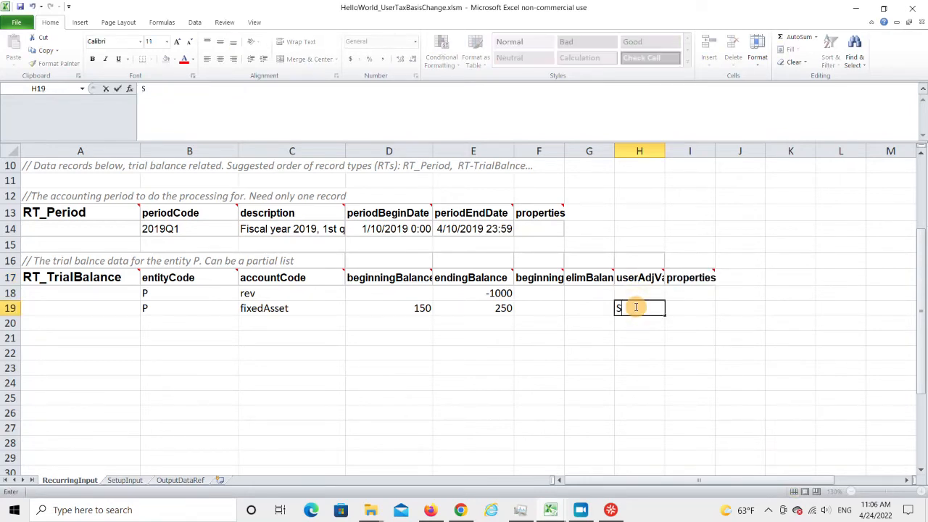
text(pecifiedTaxBa)
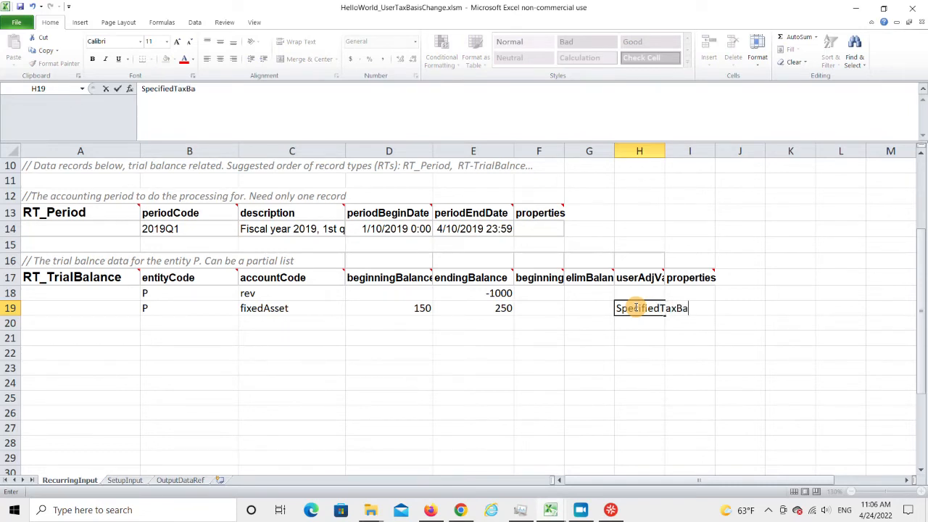
text(sisChange)
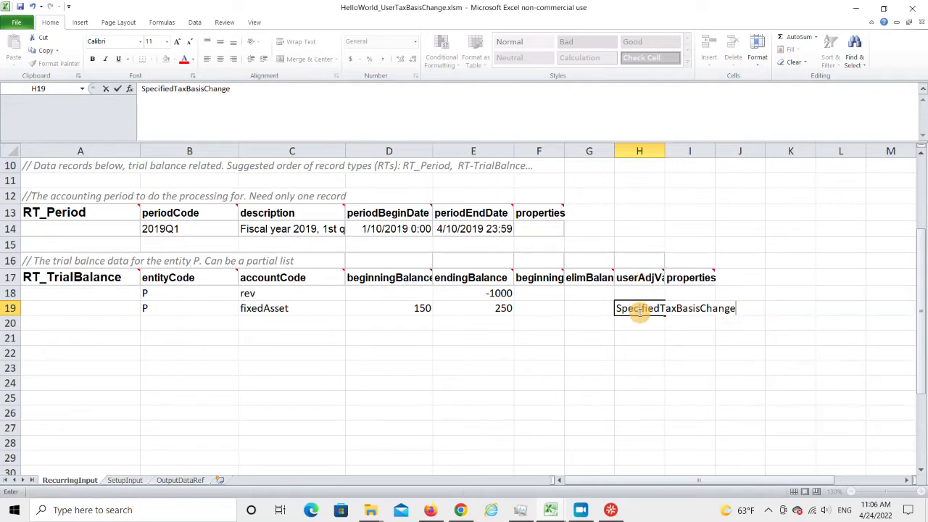
click(700, 309)
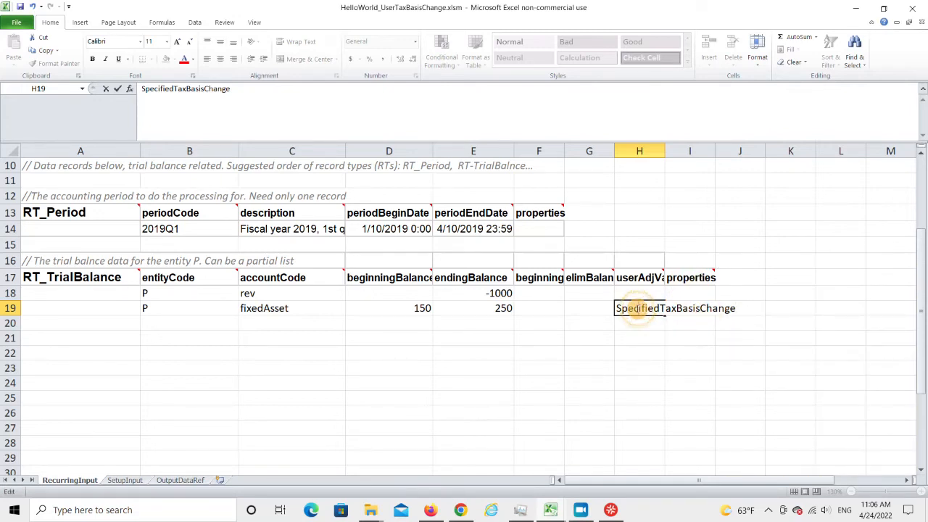
key(Tab)
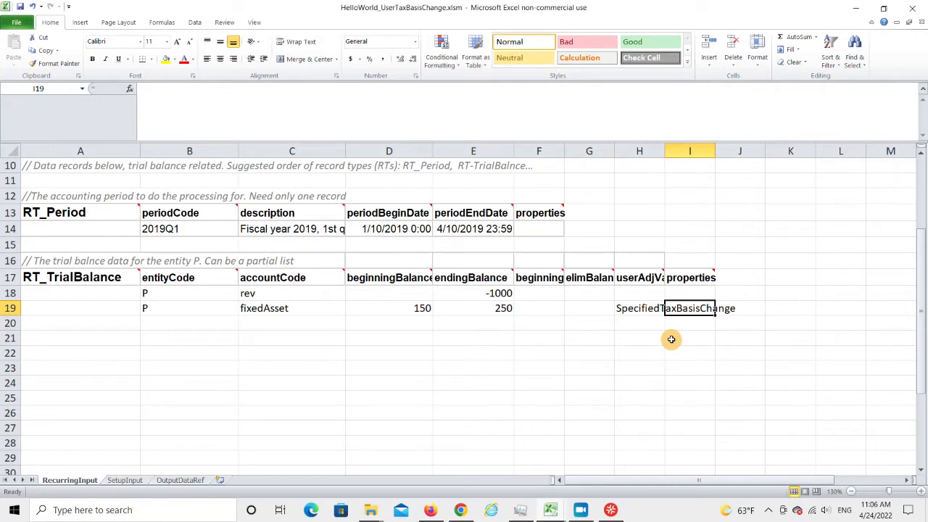
- Enter taxBasisChange=40 as the properties value of the fixedAsset row
text(b)
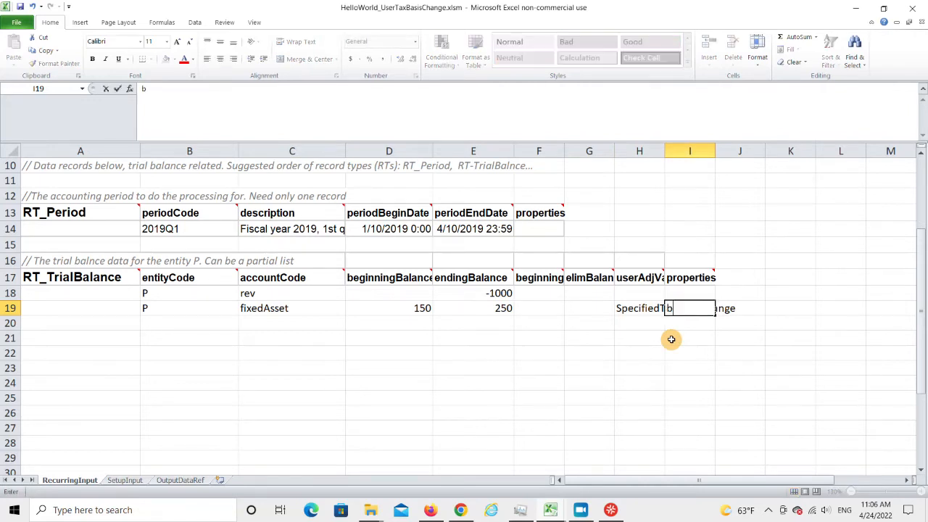
text(o)
key(BackSpace)
key(BackSpace)
text(taxBasisChange)
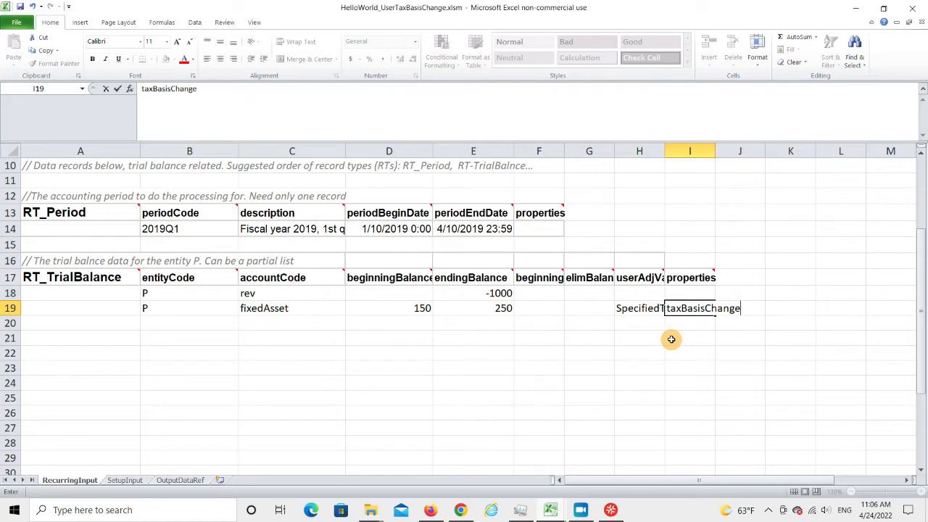
text(=40)
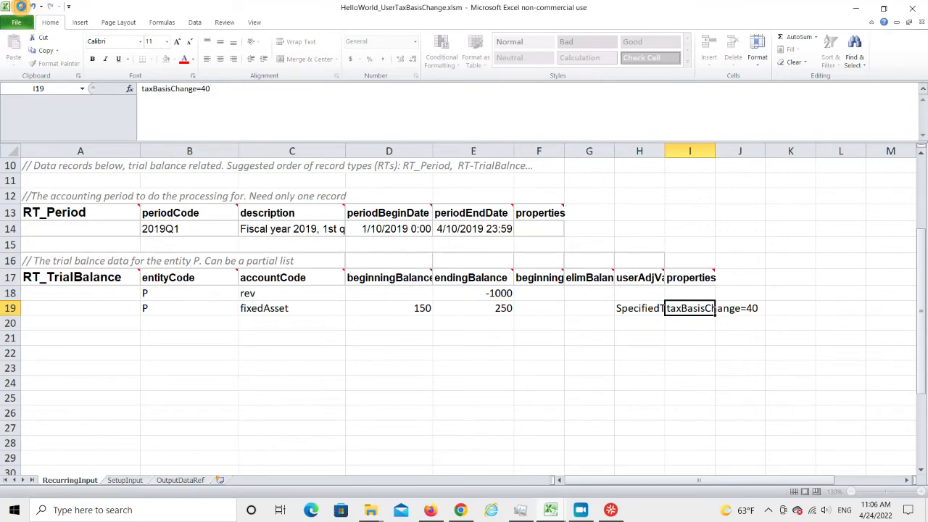
- Resubmit the workbook with the tax basis override, open the new B2T output and go to its S_PrvOb_P_USA details
scroll(416, 392, up, 3)
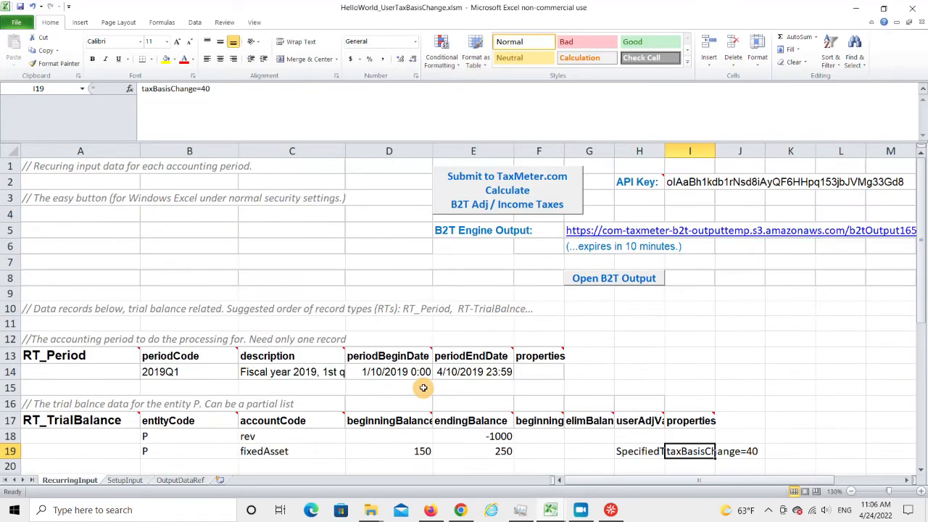
click(484, 190)
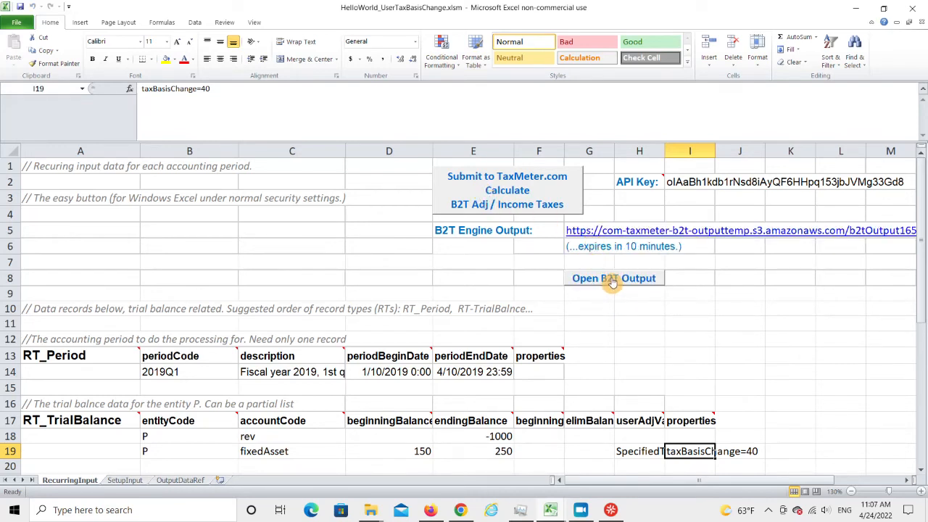
click(613, 283)
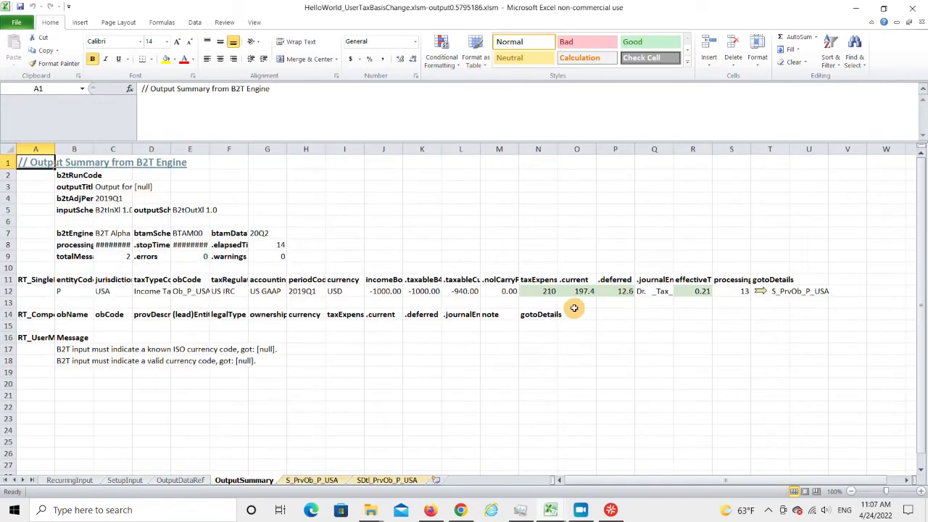
click(760, 293)
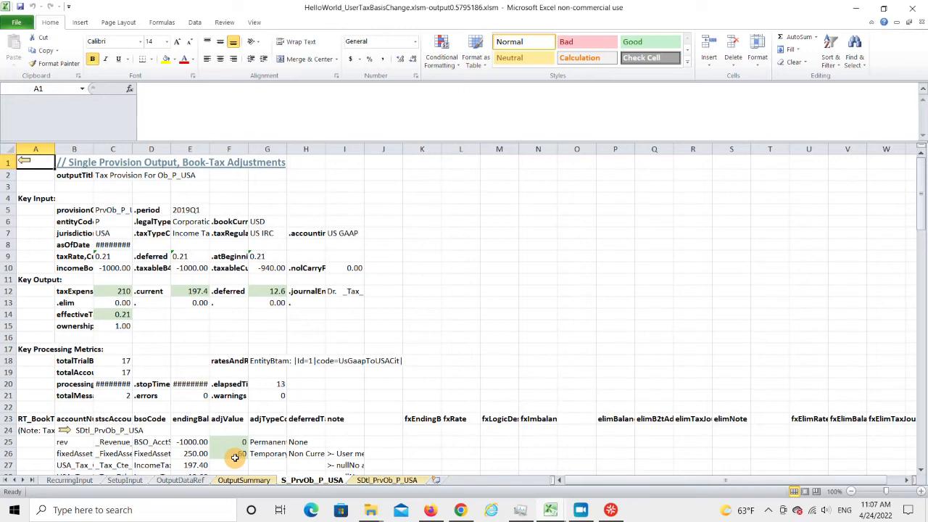
- Compare the fixedAsset inputs in RecurringInput with its adjustment in S_PrvOb_P_USA, and examine the current and deferred tax expense calculations
click(78, 480)
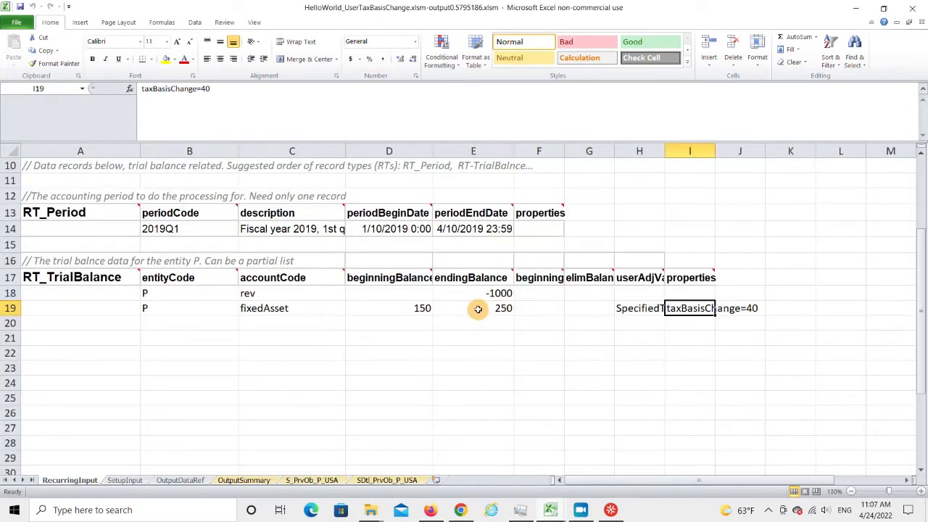
click(328, 481)
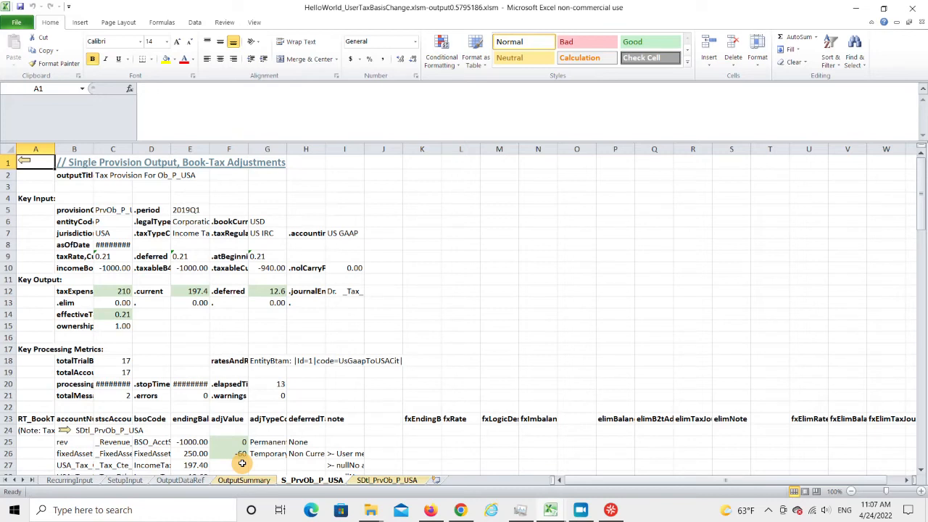
scroll(242, 463, down, 3)
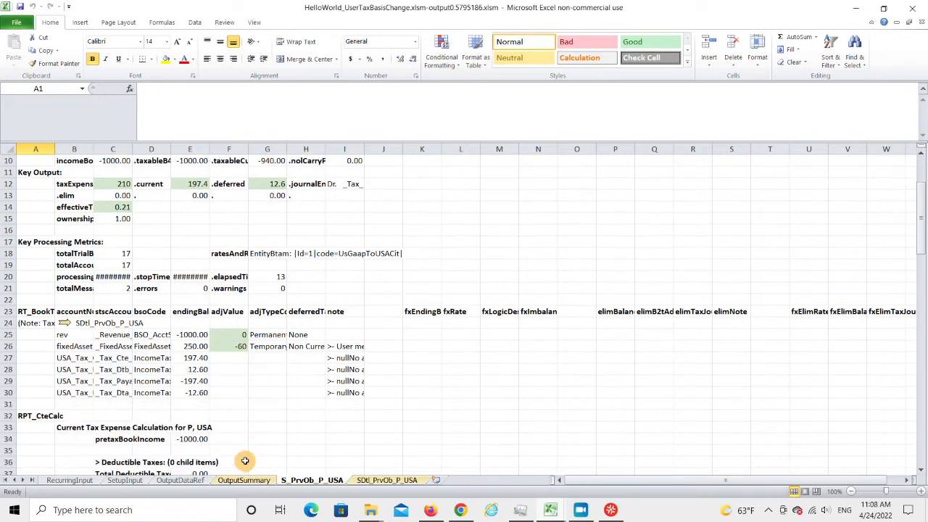
scroll(254, 431, down, 2)
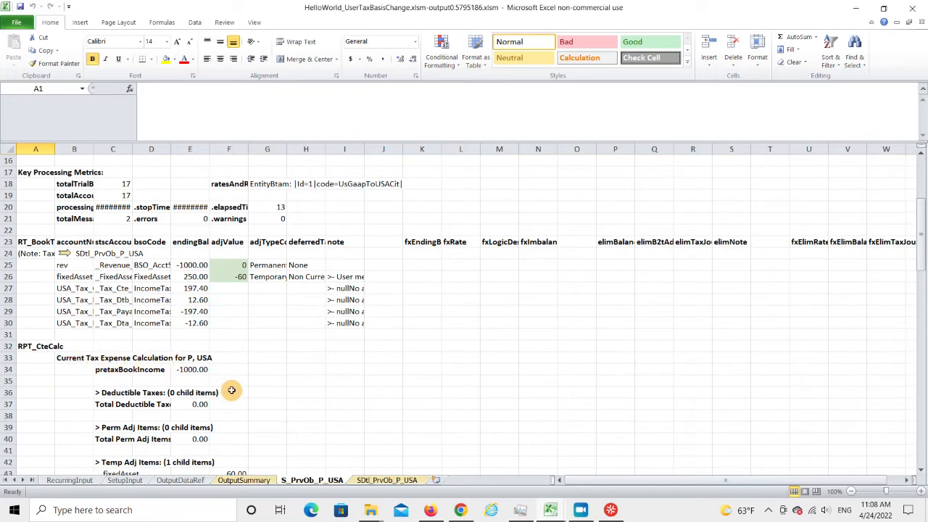
scroll(225, 421, down, 1)
scroll(226, 422, down, 1)
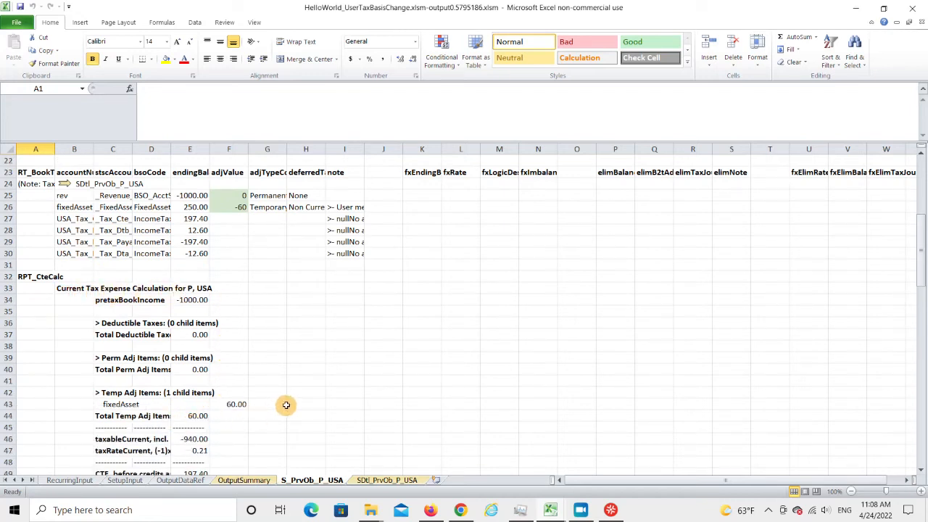
scroll(286, 405, down, 6)
scroll(286, 405, down, 1)
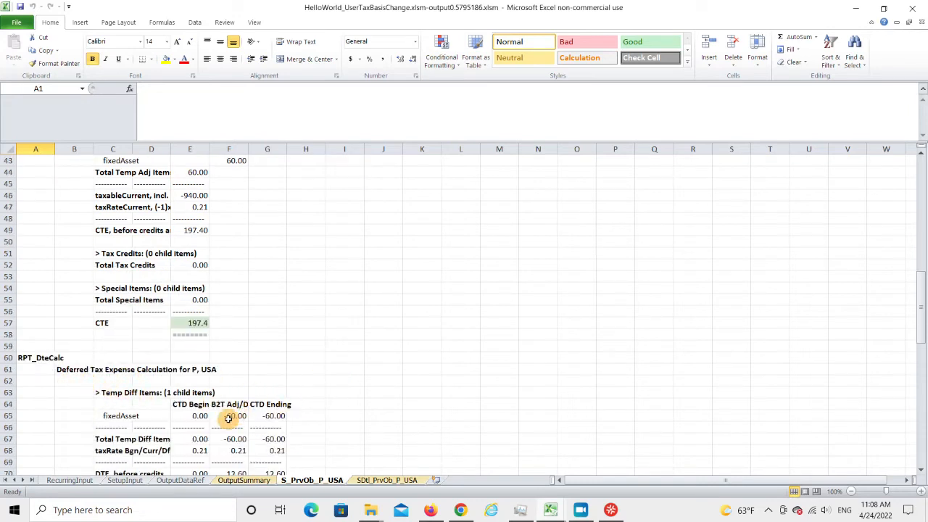
scroll(343, 399, down, 1)
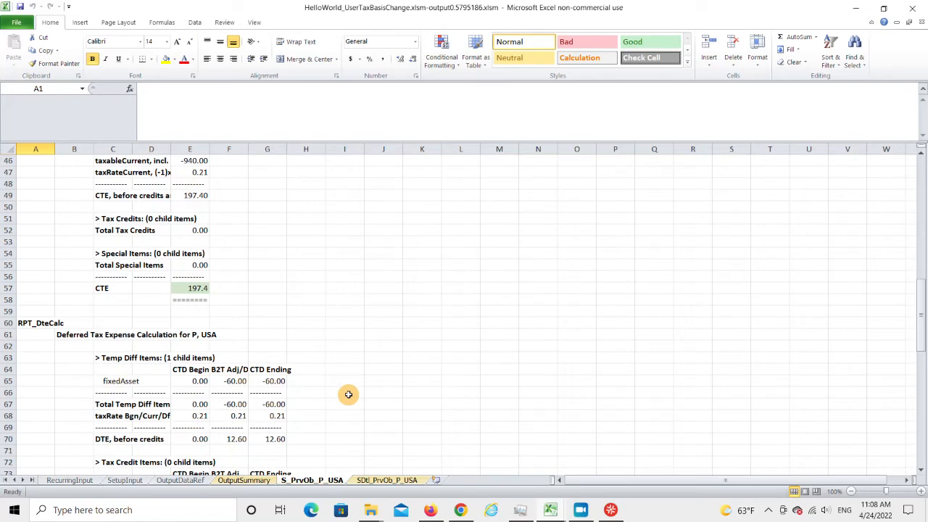
- Read the full note of the fixedAsset adjustment in S_PrvOb_P_USA and check it against the override entries in RecurringInput
scroll(348, 394, up, 9)
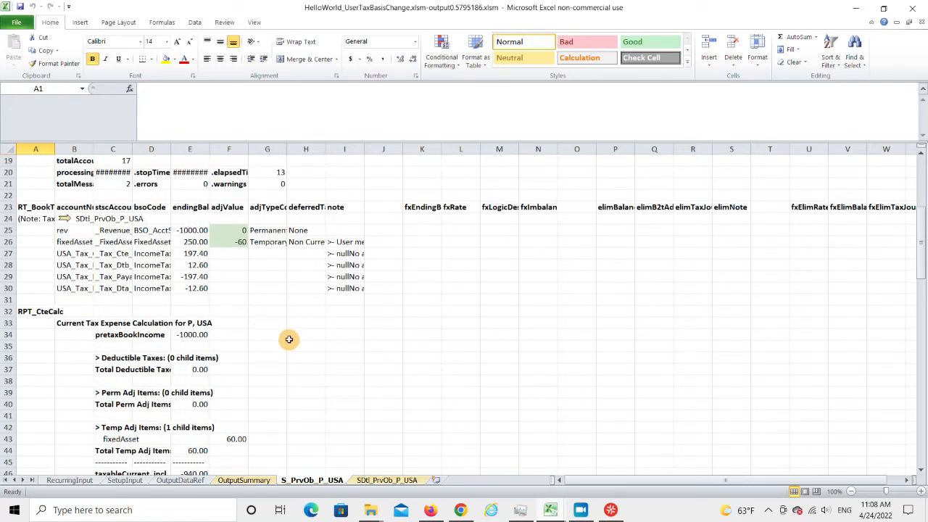
scroll(289, 339, up, 3)
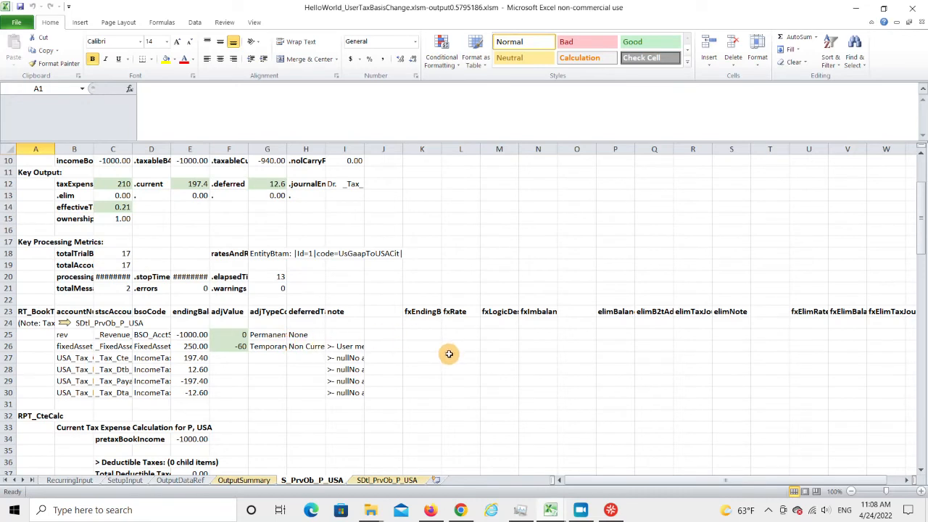
click(352, 348)
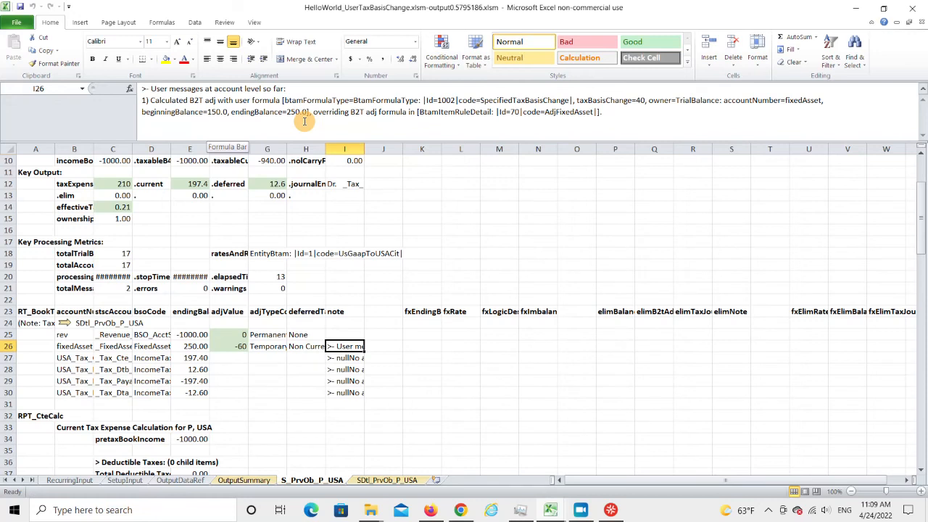
click(72, 482)
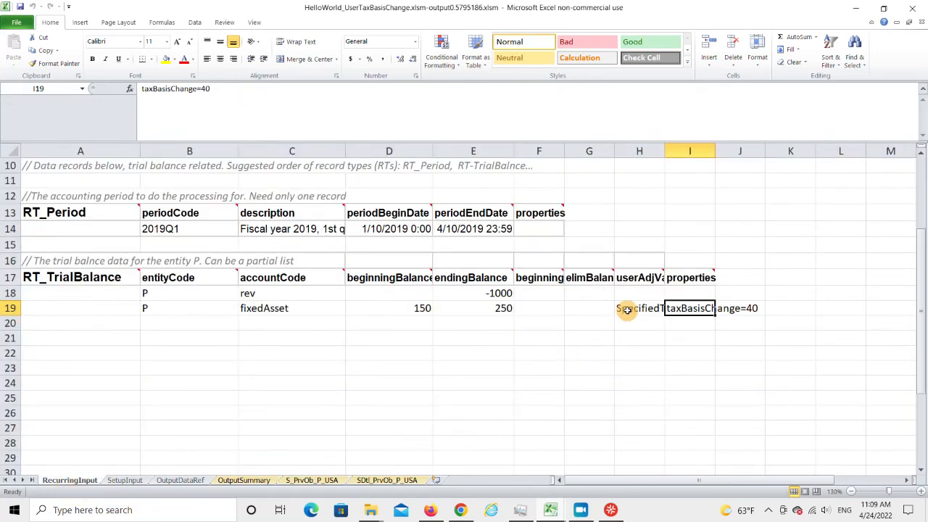